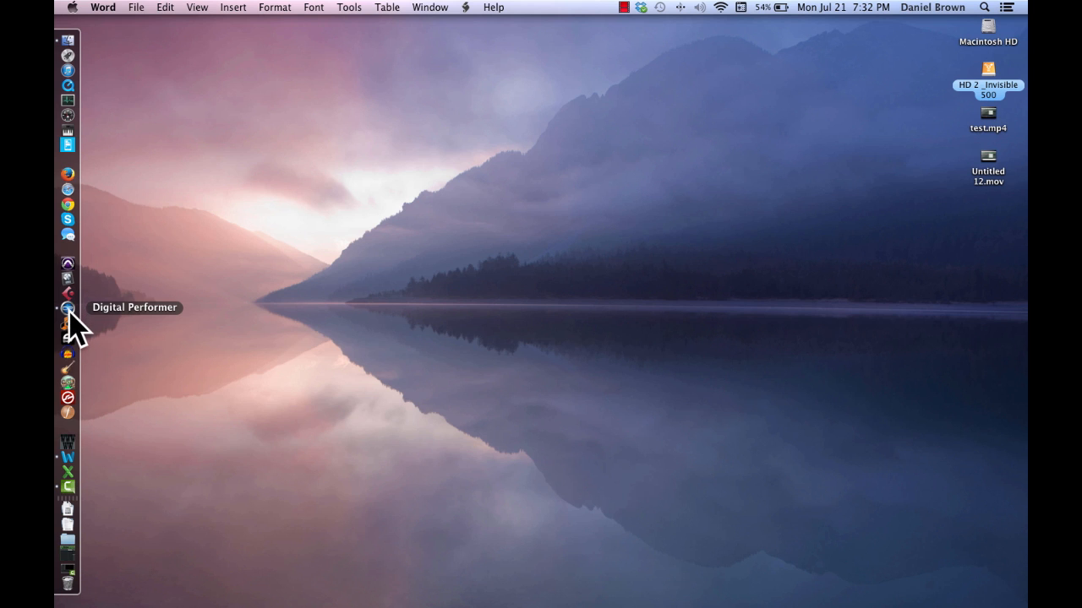
Switch to Digital Performer and add four MIDI tracks to the "blank for video" sequence
click(67, 309)
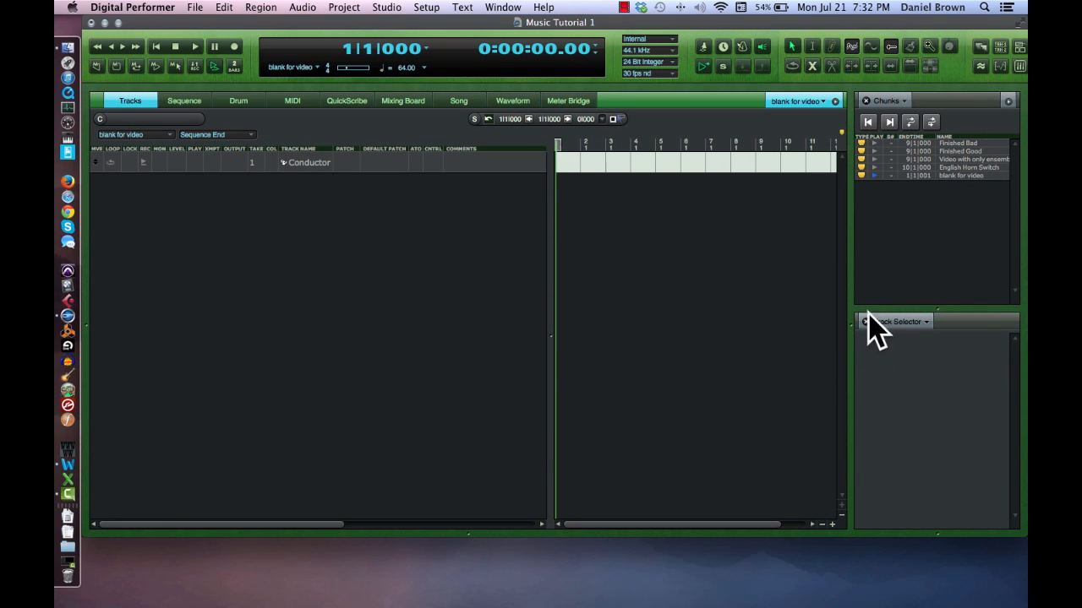
key(super+Tab)
key(super+Tab)
key(super+Tab)
key(super+Tab)
key(super+Tab)
key(super+Tab)
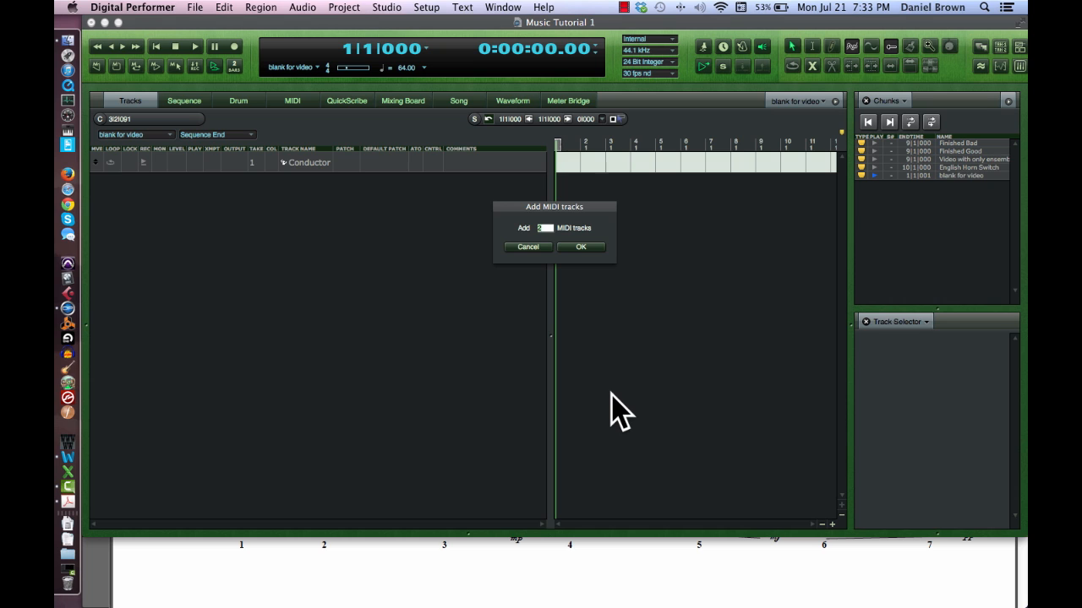
text(4)
key(Return)
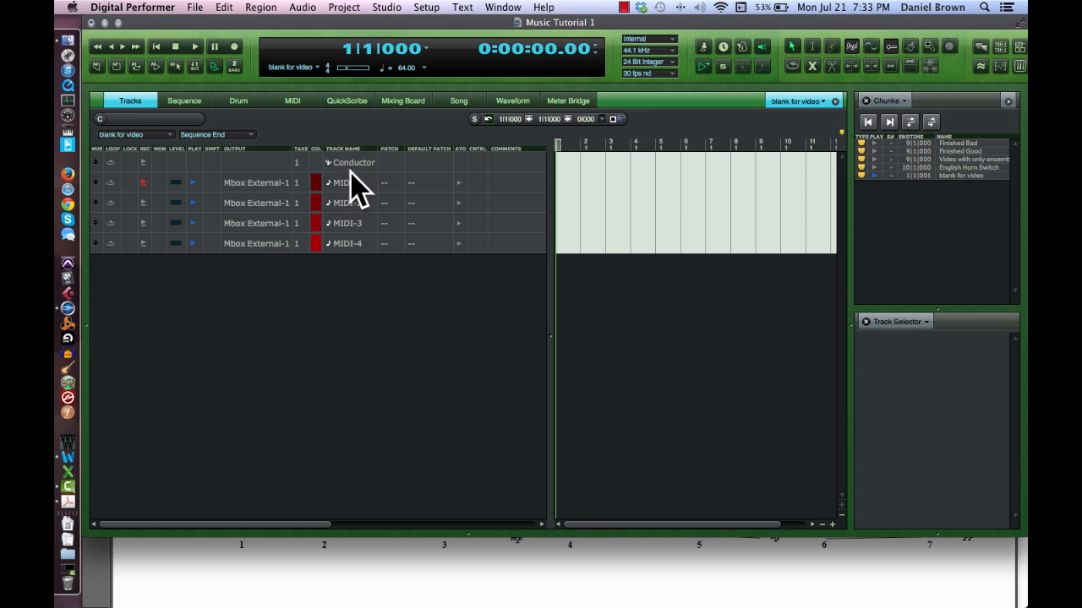
Rename the first MIDI track as "English Horn Solo MIDI"
double_click(353, 182)
text(English H)
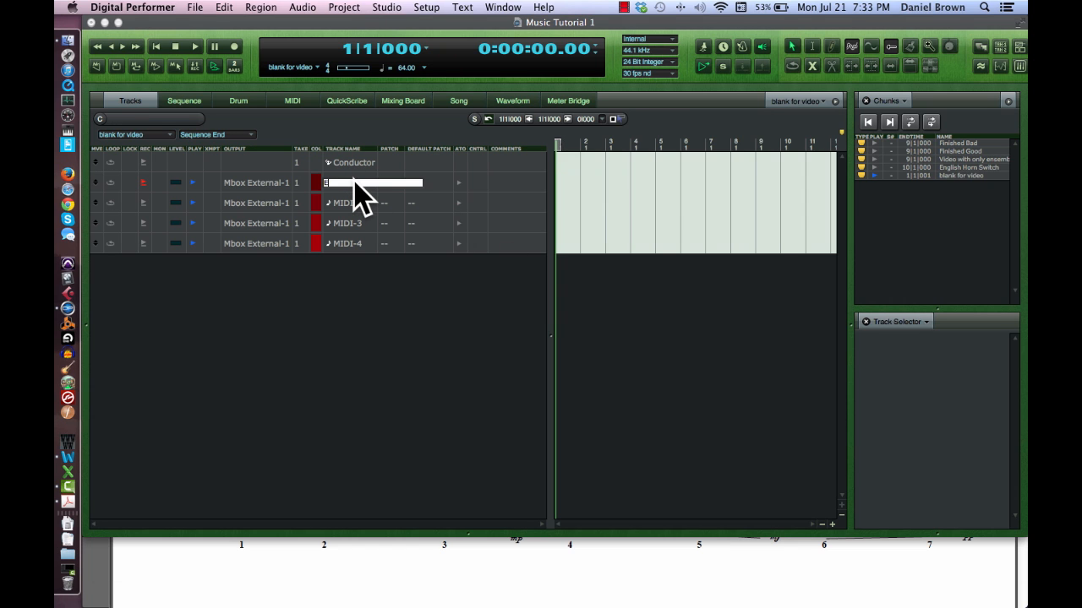
text(orn Solo MIDI)
key(Return)
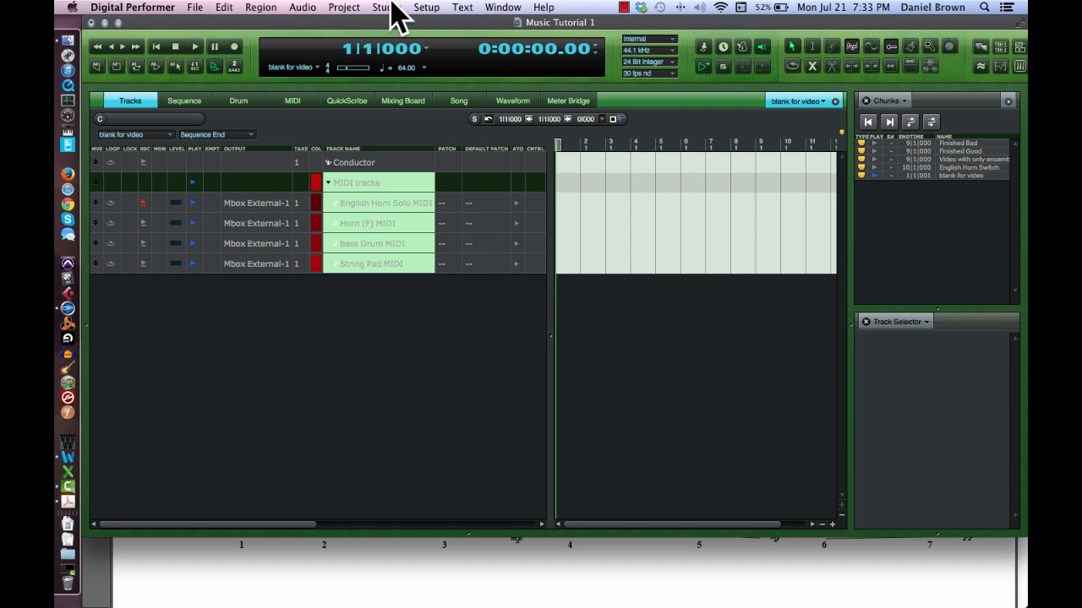
Add a VSL Vienna Ensemble instrument track to the sequence
click(340, 7)
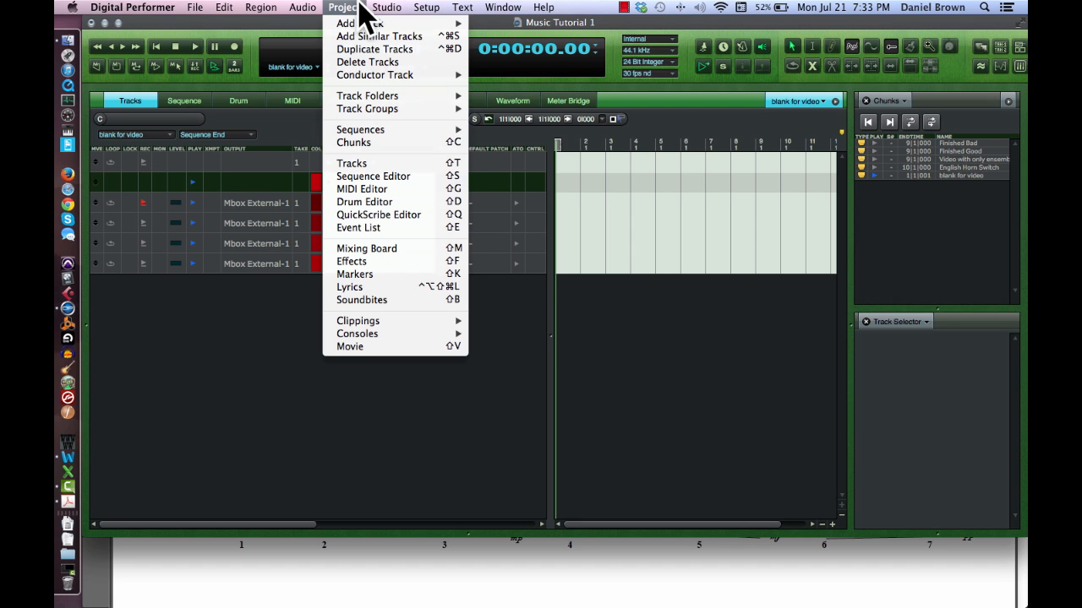
mouse_move(359, 24)
mouse_move(531, 88)
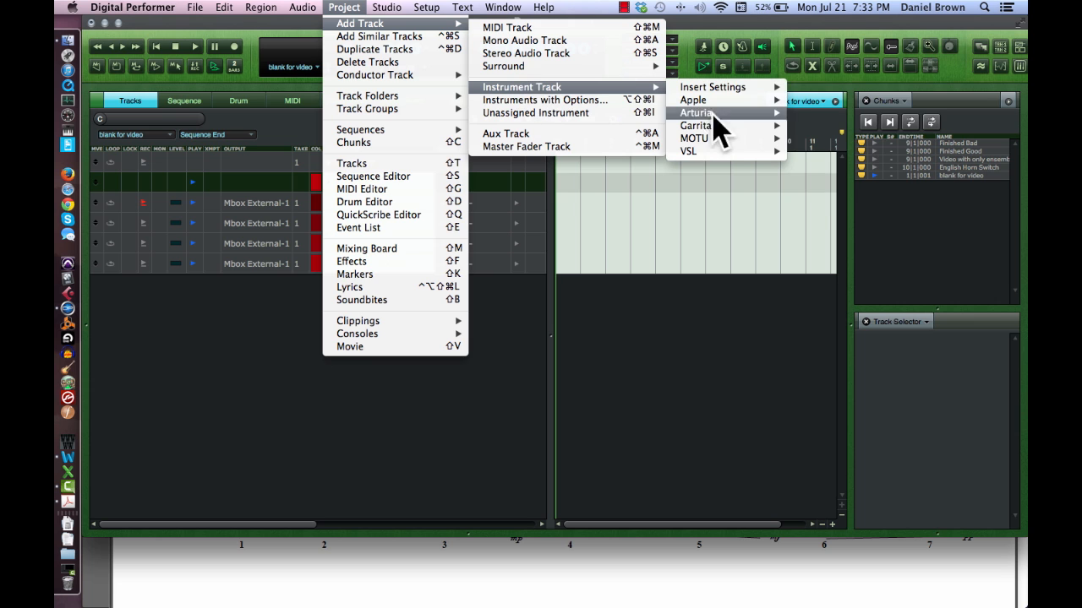
mouse_move(694, 151)
click(832, 151)
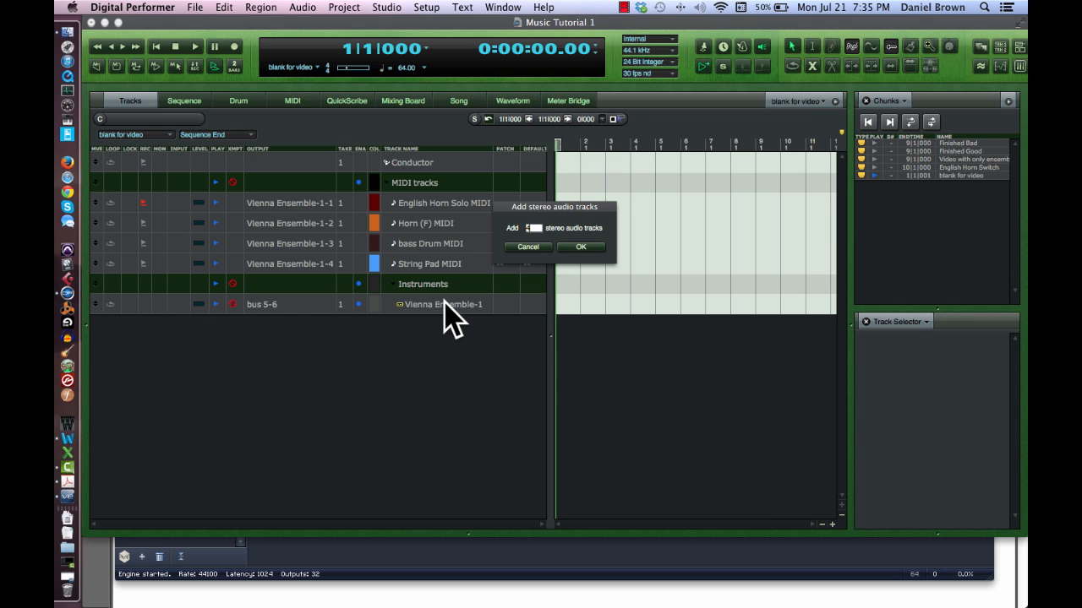
Add four stereo audio tracks and rename the first one "English Horn Solo Audio"
key(Return)
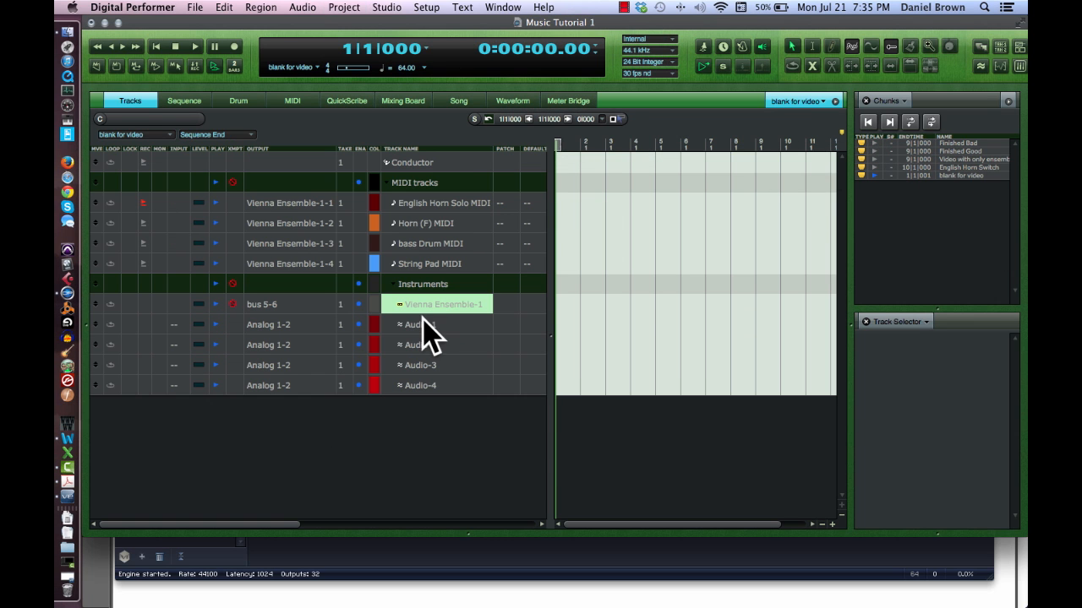
double_click(420, 324)
text(English Horn)
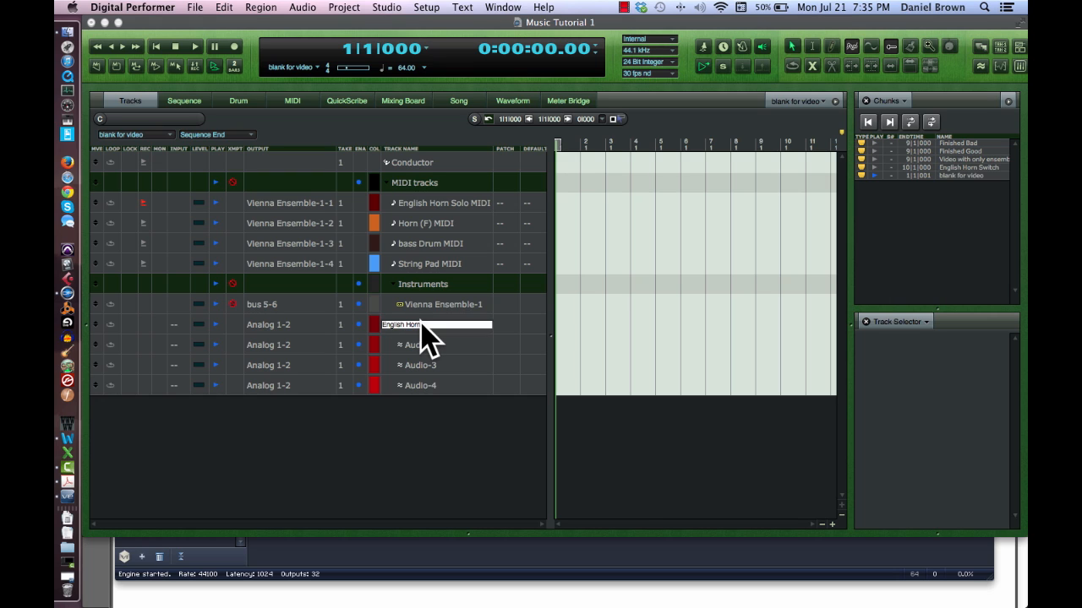
text( Solo Audio)
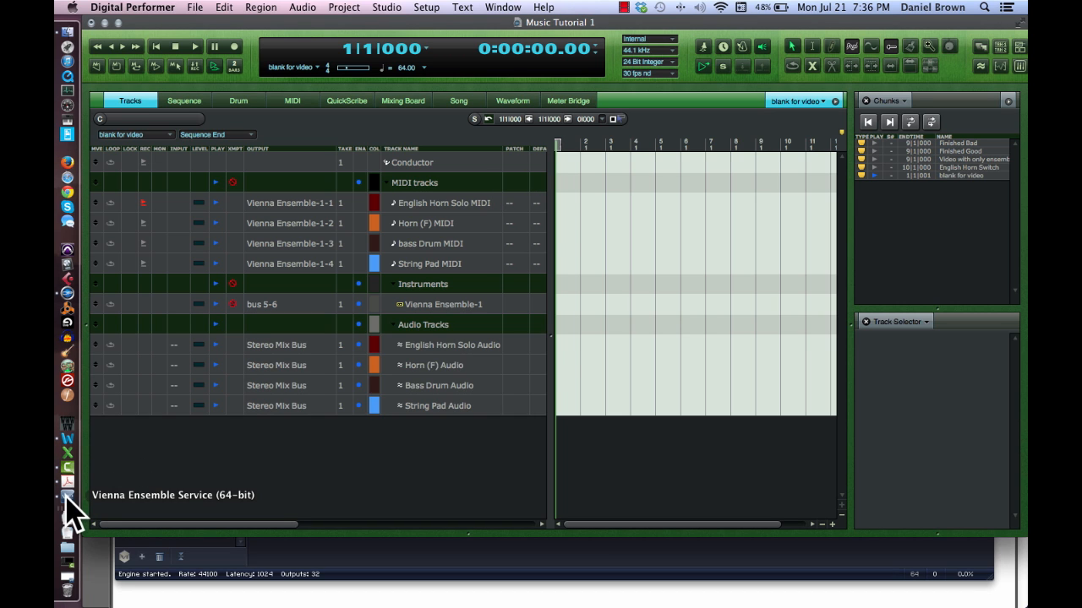
Switch to Vienna Ensemble and route the Horn (F) channel to OUT 3 / OUT 4
click(68, 499)
click(208, 178)
click(218, 199)
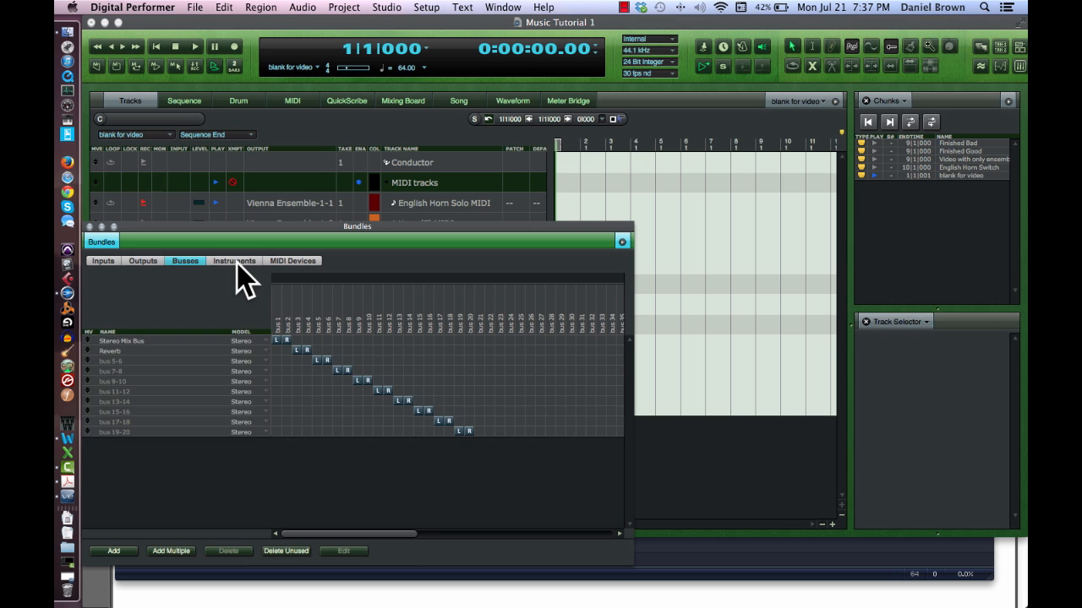
Add three stereo instrument bundles named VSL Horn, VSL Bass Drum and VSL String Pad
click(234, 263)
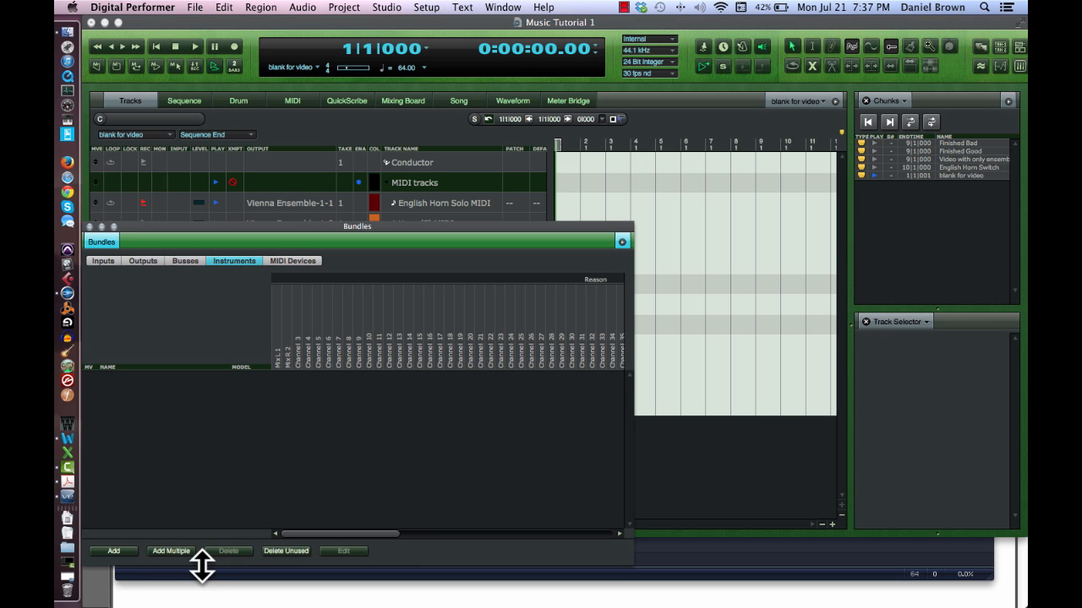
click(173, 551)
key(Return)
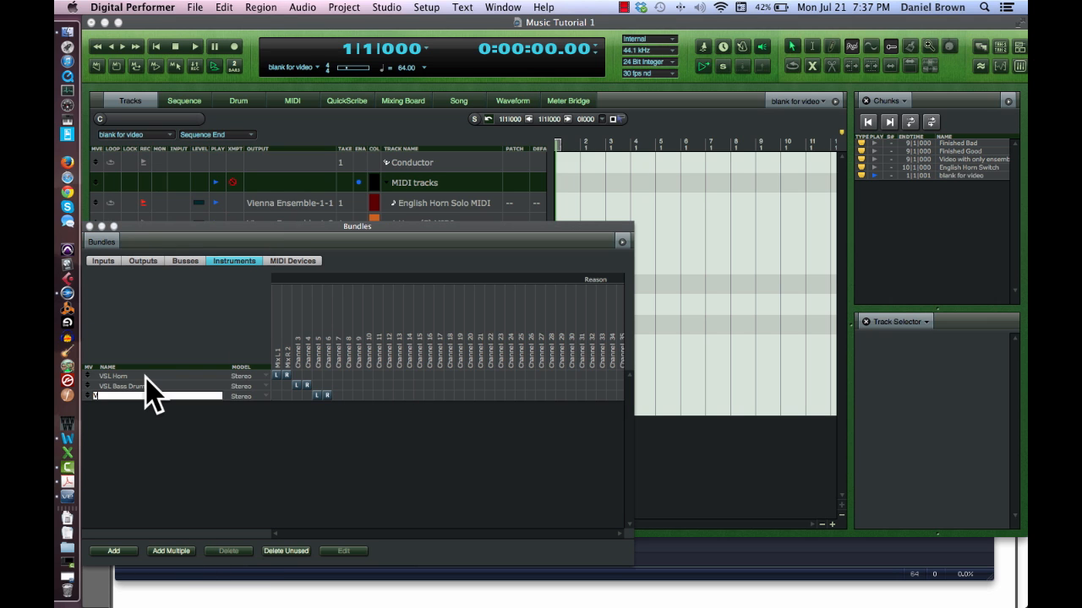
text(VSL String Pad)
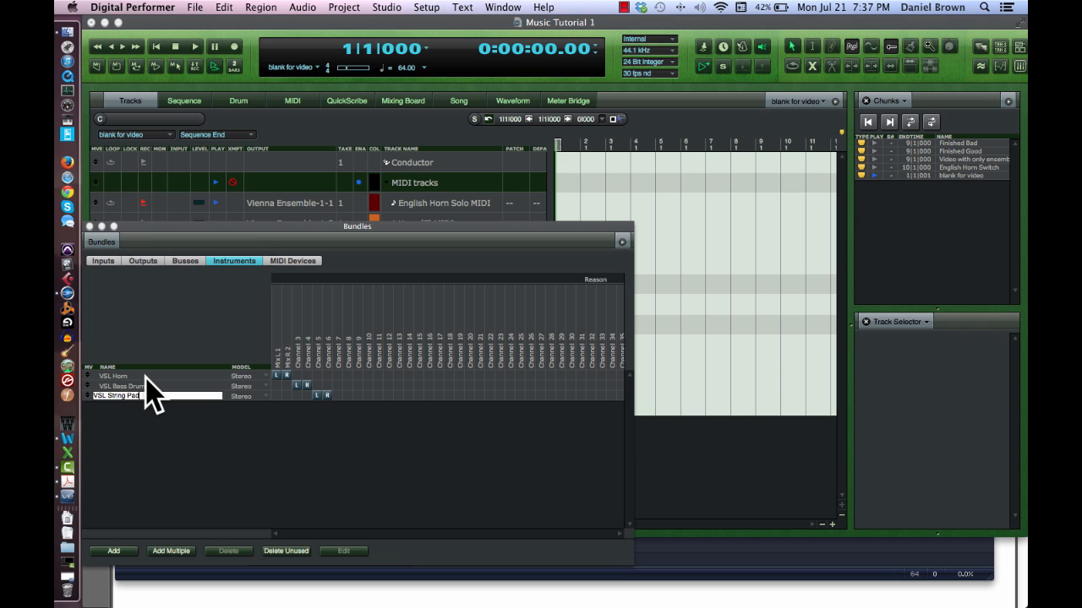
click(218, 452)
Map the VSL Horn, Bass Drum and String Pad bundles to Vienna Ensemble-1 outputs 3-4, 5-6 and 7-8, and close the Bundles window
scroll(338, 362, right, 10)
click(358, 375)
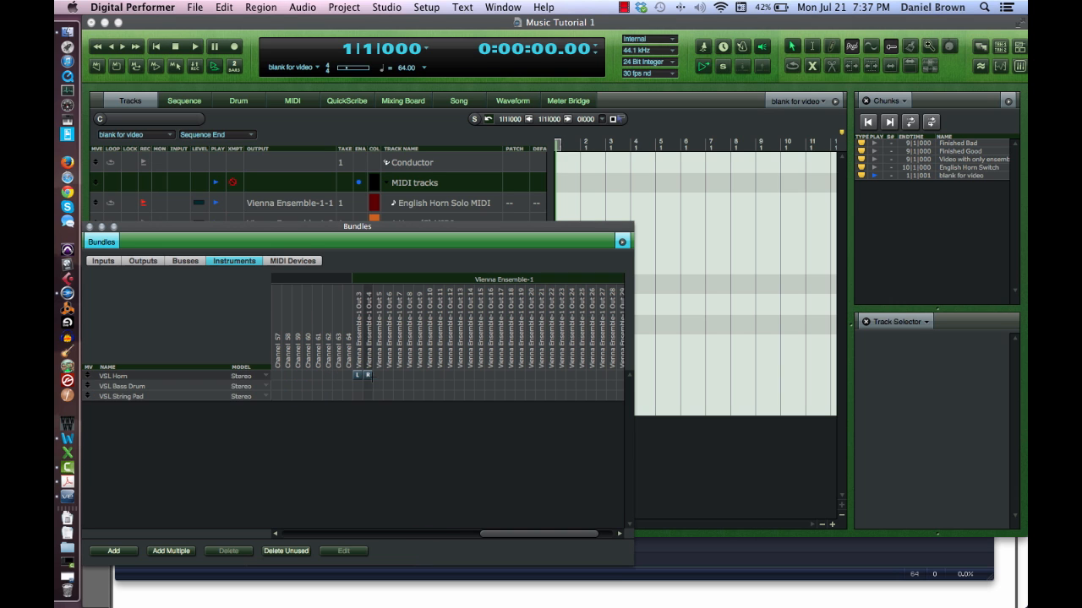
click(378, 385)
click(398, 396)
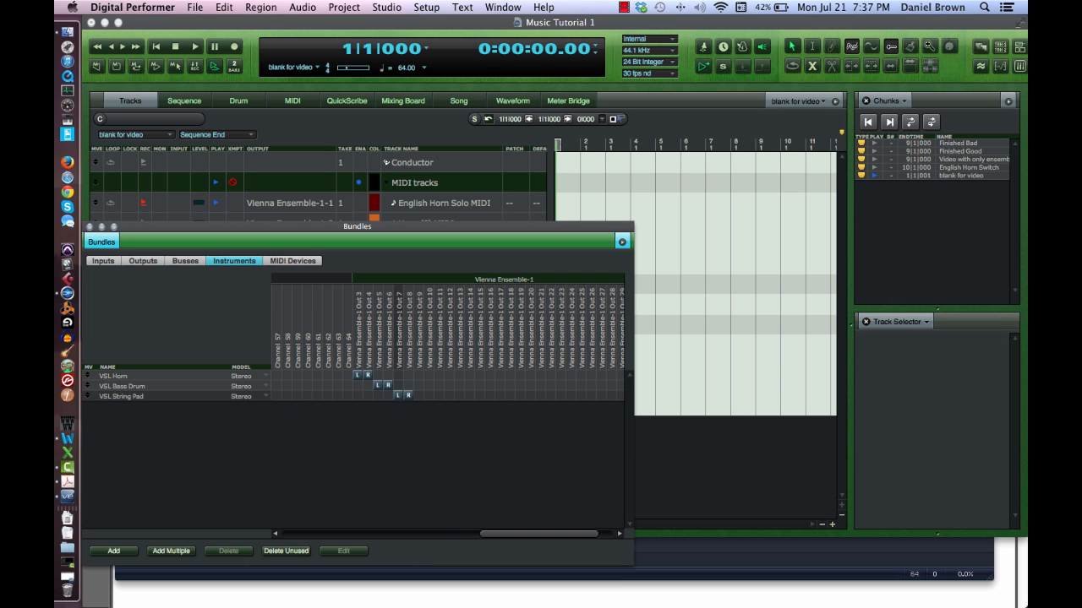
key(super+w)
Set the String Pad Audio track's input to VSL String Pad (Stereo)
click(191, 405)
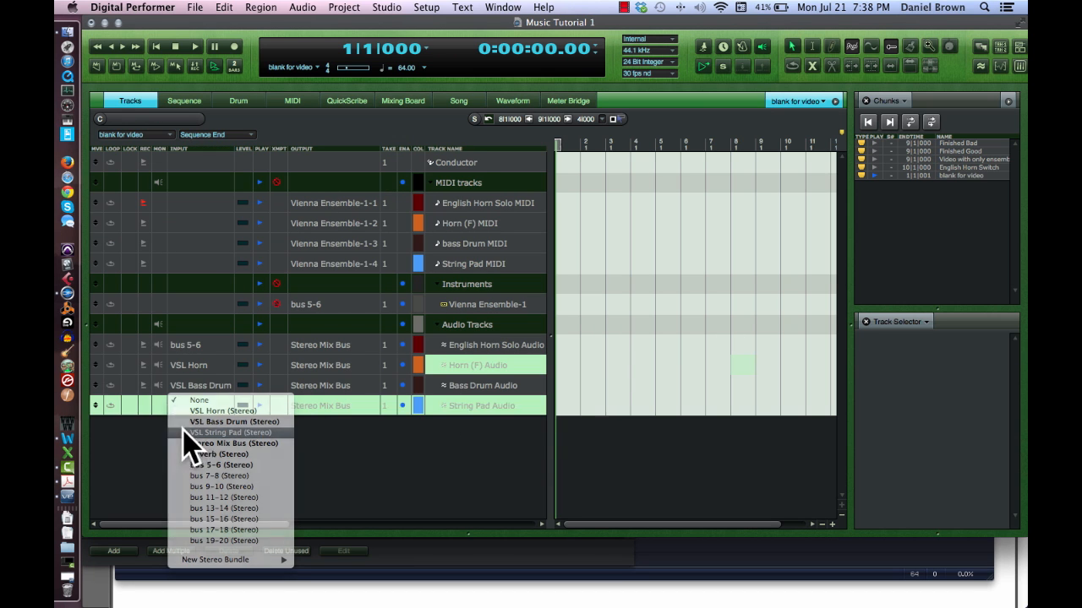
click(193, 432)
In Vienna Ensemble, load the "43S Strings sustain" patch into the String Pad instrument's matrix cell, and return to Digital Performer
key(super+Tab)
drag(879, 420, 553, 236)
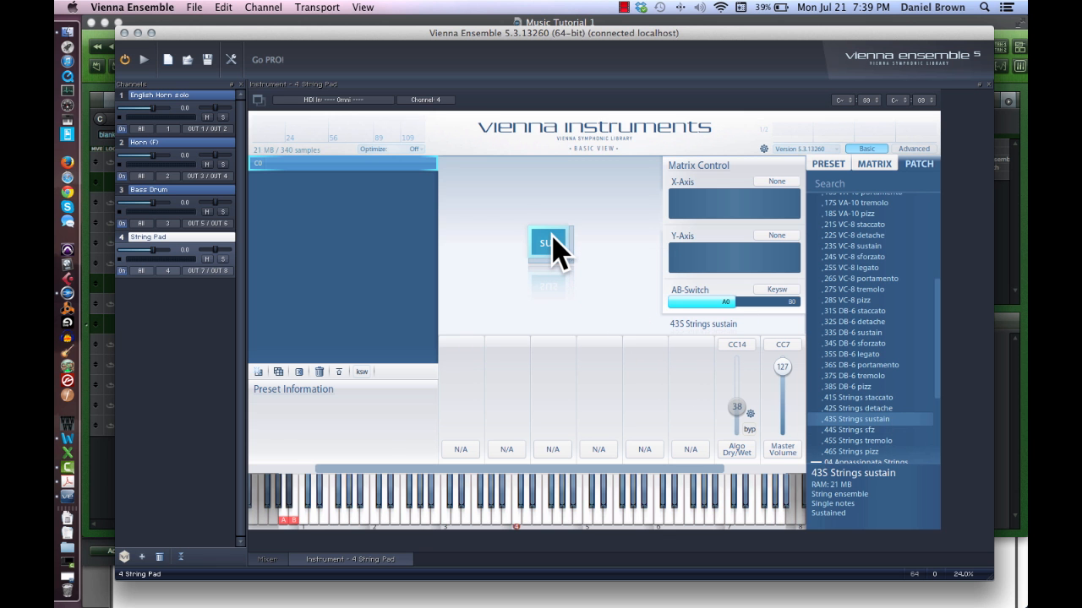
key(super+Tab)
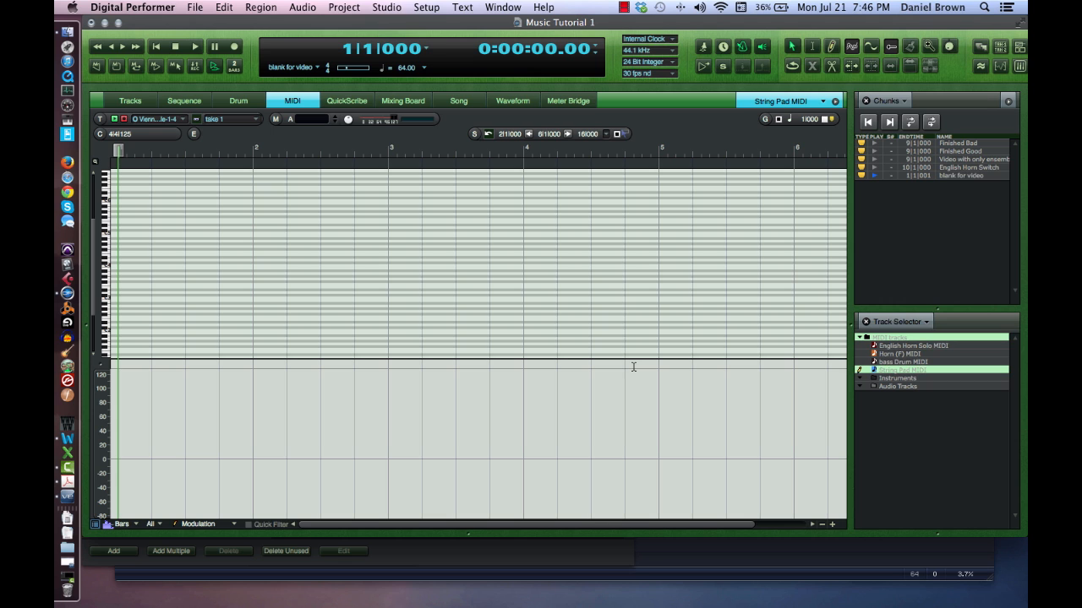
Record the string part on the String Pad MIDI track from bar 1 through about bar 8 and save the project
key(KP_3)
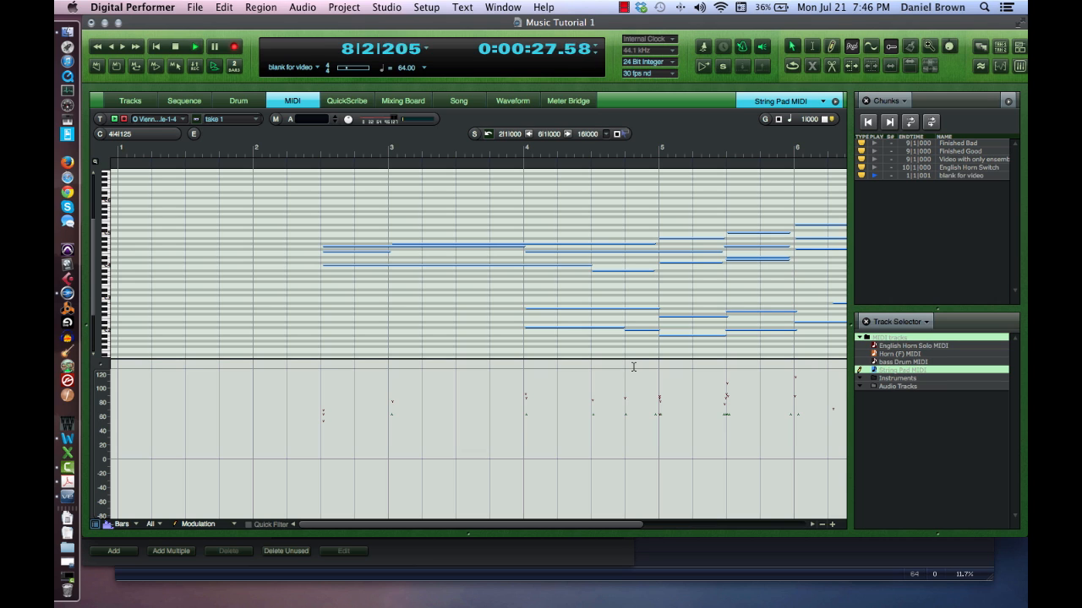
key(space)
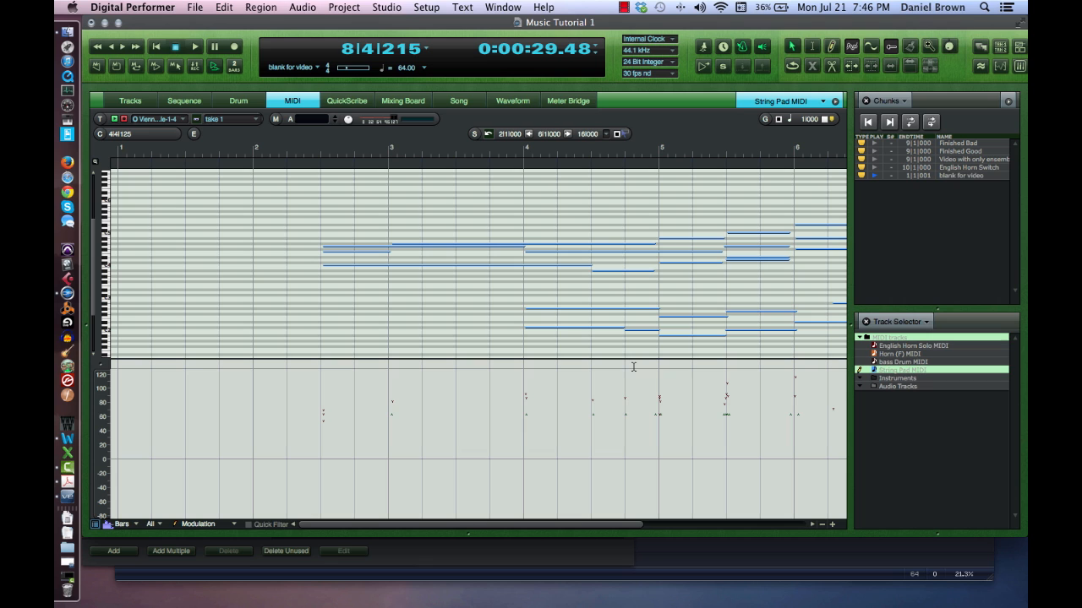
key(super+s)
Switch to Word and back to Digital Performer, and play the Finished Bad sequence from the start
key(super+Tab)
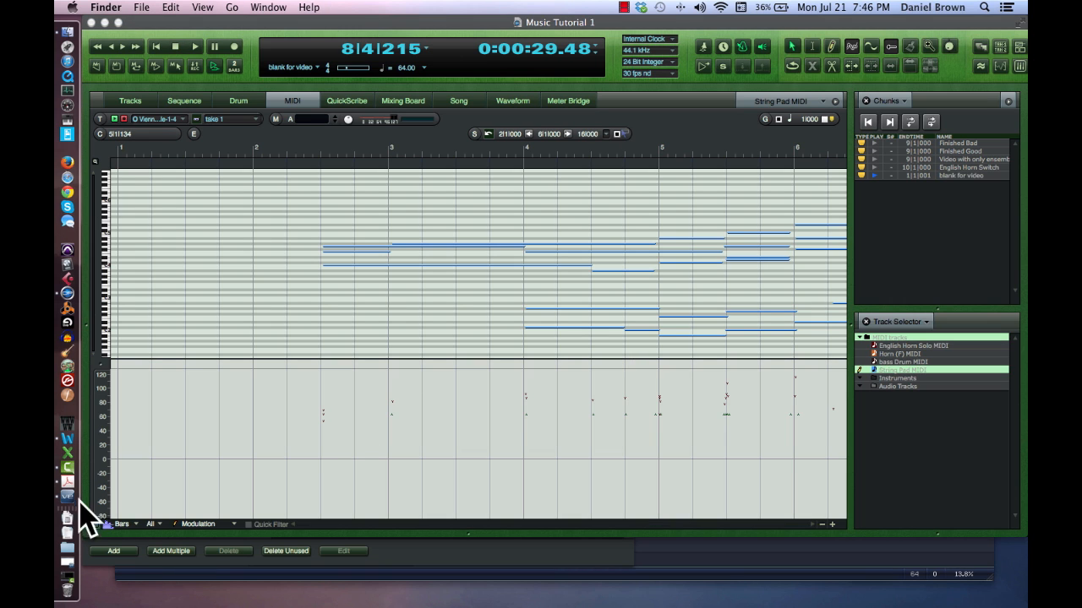
click(70, 438)
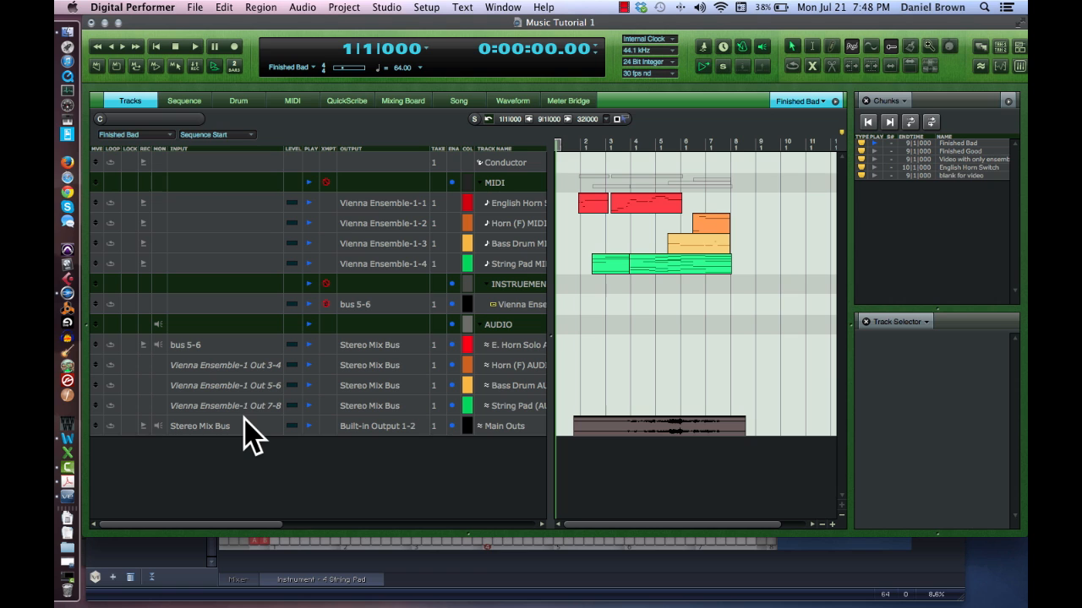
key(space)
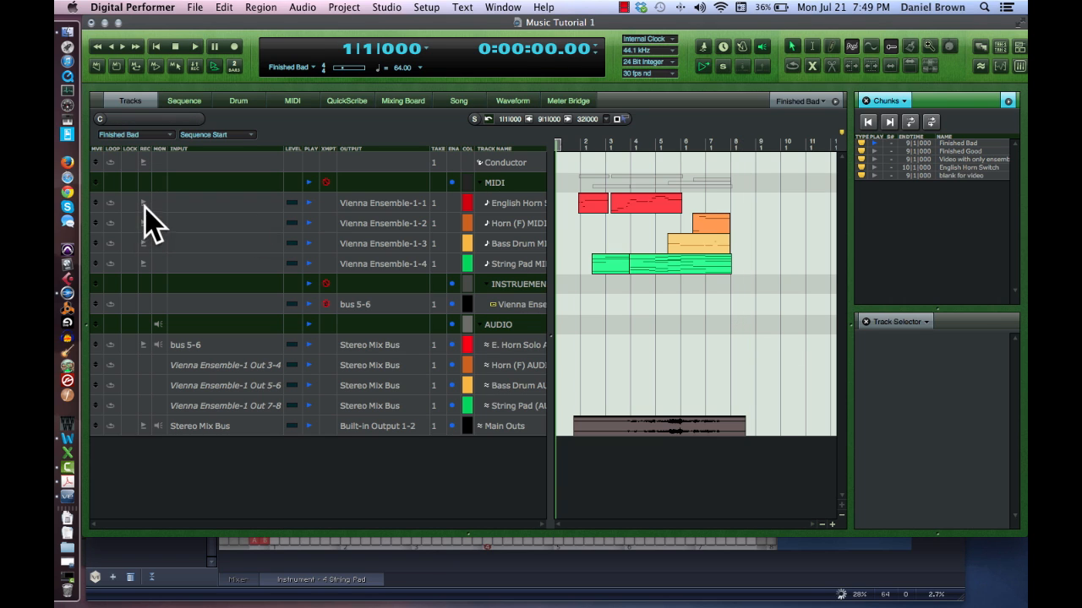
Record-enable the English Horn Solo MIDI track and turn on input monitoring for the E. Horn Solo AUDIO track
click(144, 202)
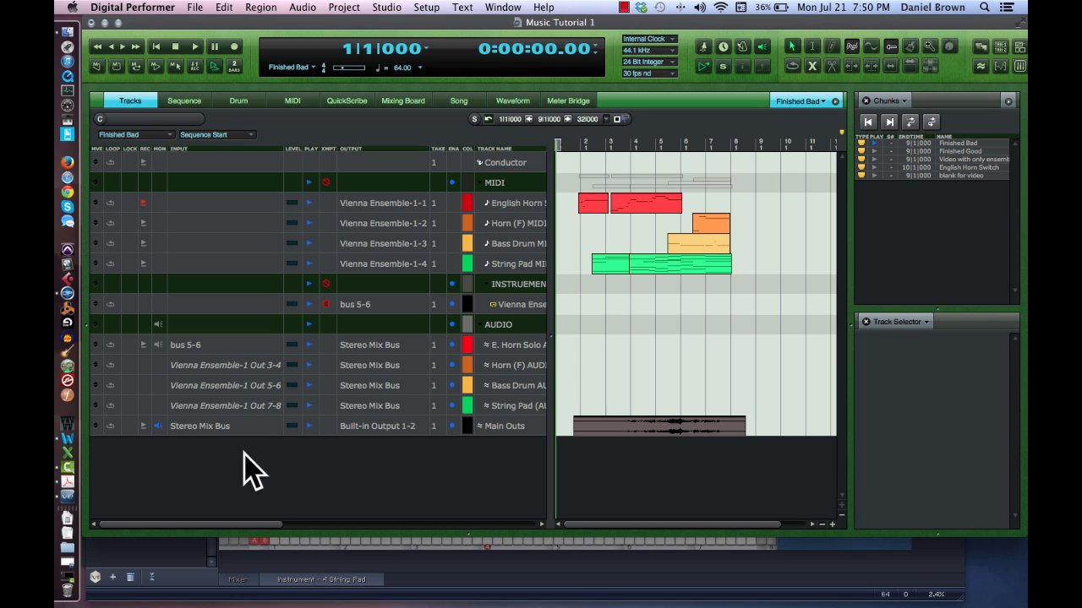
click(158, 345)
Show the Mixing Board and add an aux track named Reverb
click(401, 105)
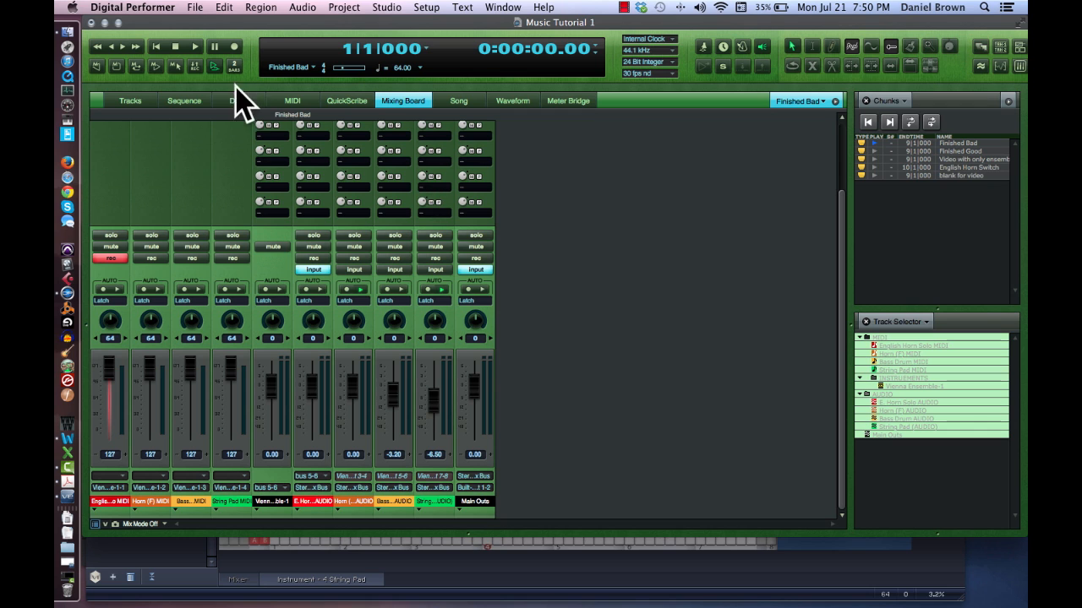
click(344, 8)
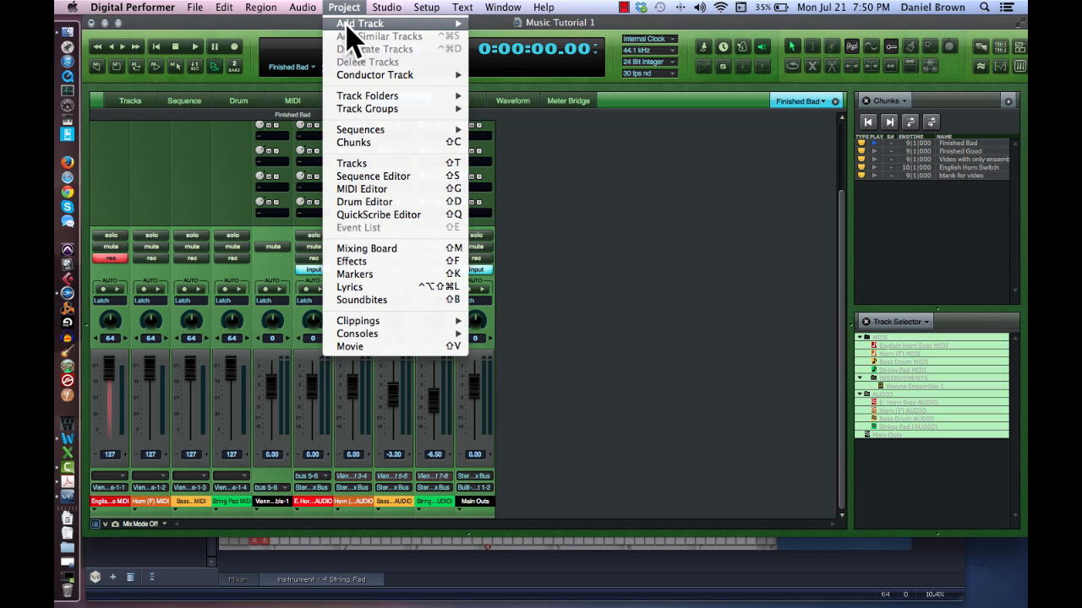
mouse_move(359, 24)
click(518, 135)
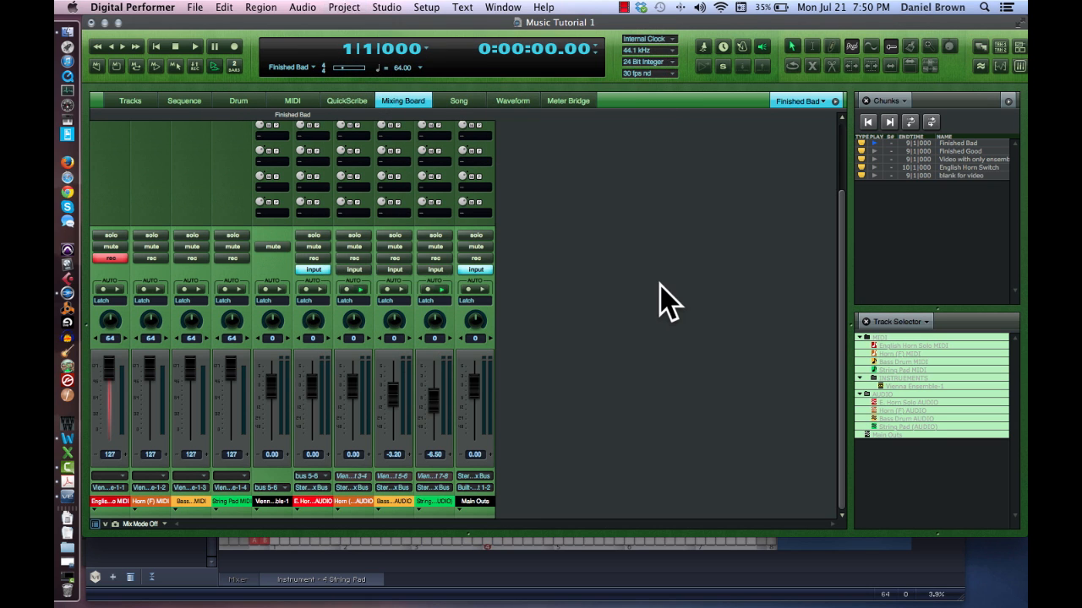
Insert an effect plug-in in the first insert slot of the Reverb aux track and close its window
scroll(508, 506, up, 3)
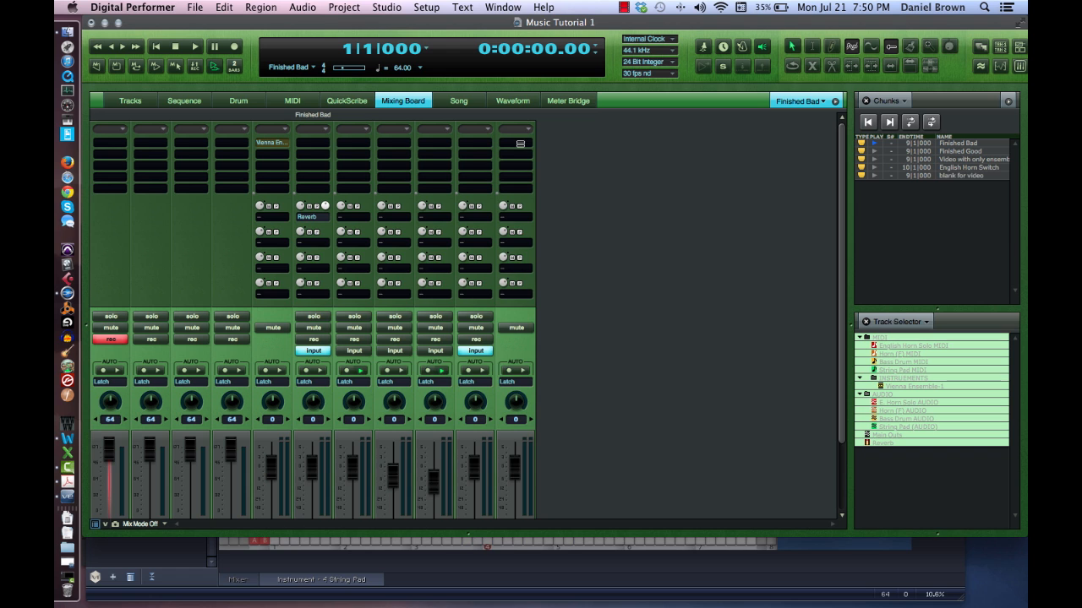
click(524, 145)
click(456, 369)
click(591, 550)
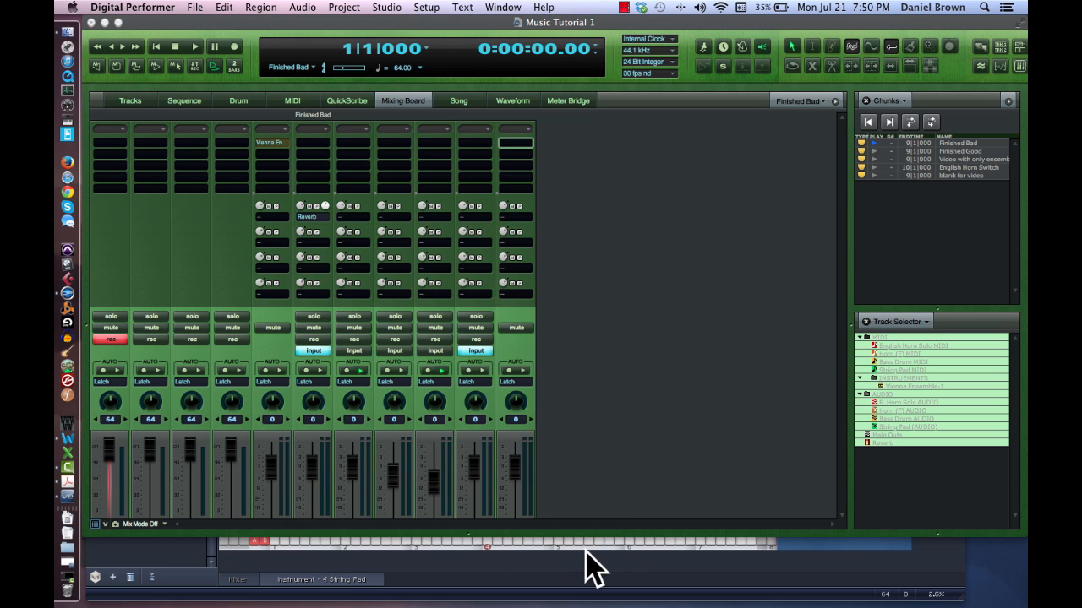
key(super+w)
Set the Reverb aux track's input to the Reverb bus and its output to the Stereo Mix Bus
scroll(515, 406, down, 2)
click(516, 476)
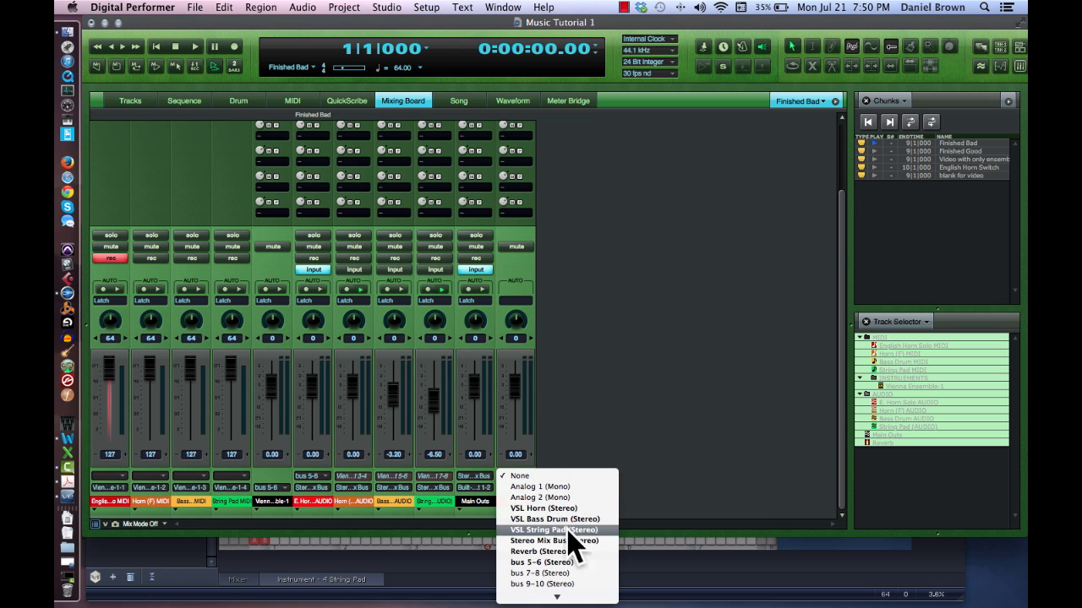
click(567, 564)
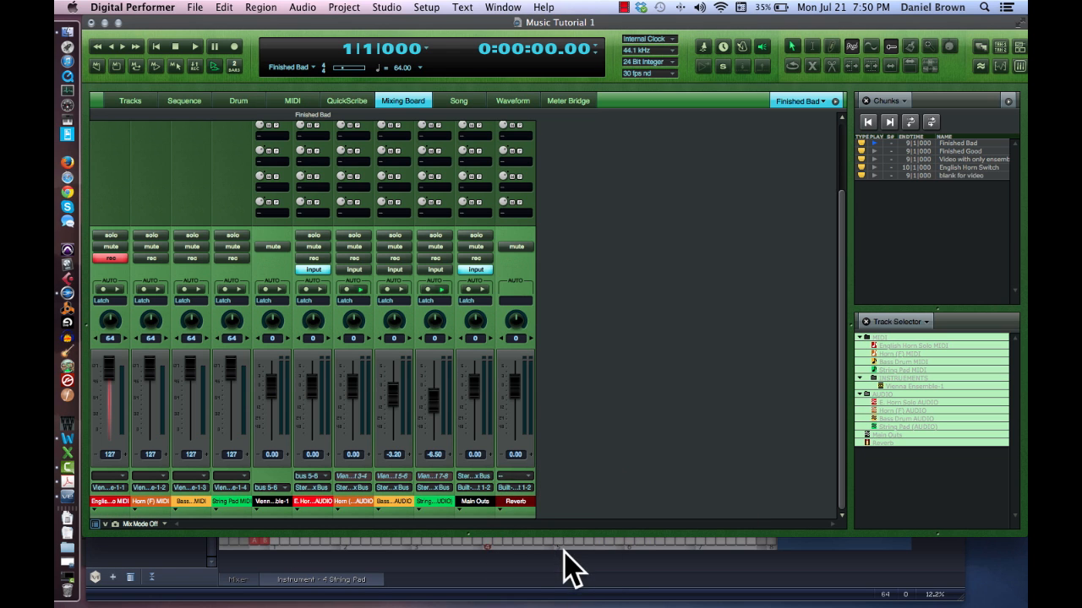
click(519, 488)
click(573, 499)
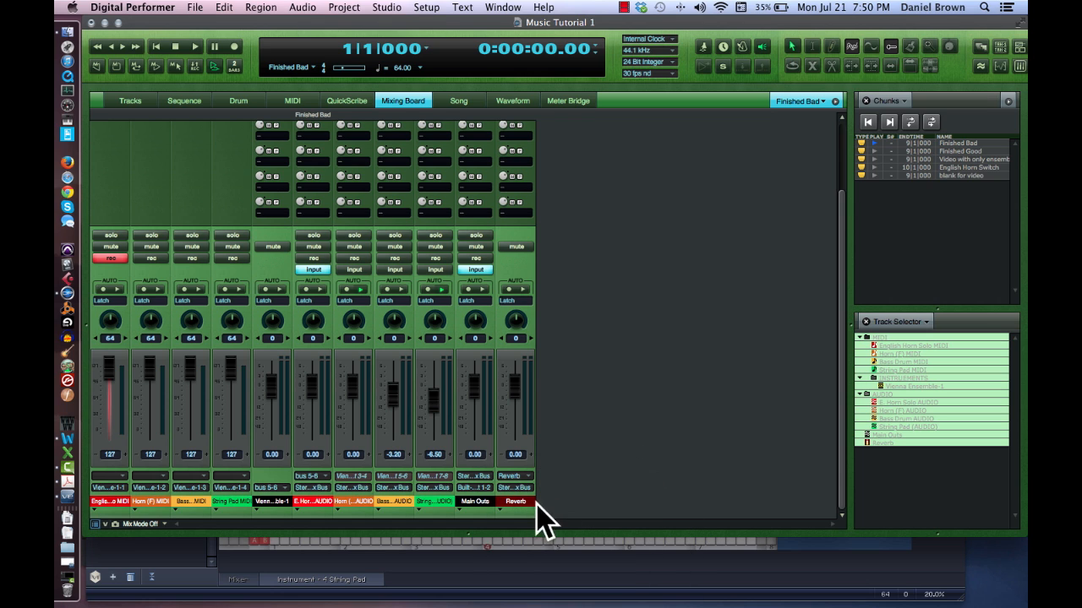
Add a Reverb send to the E. Horn Solo AUDIO track, adjust the send level, and return to the Tracks overview
click(308, 137)
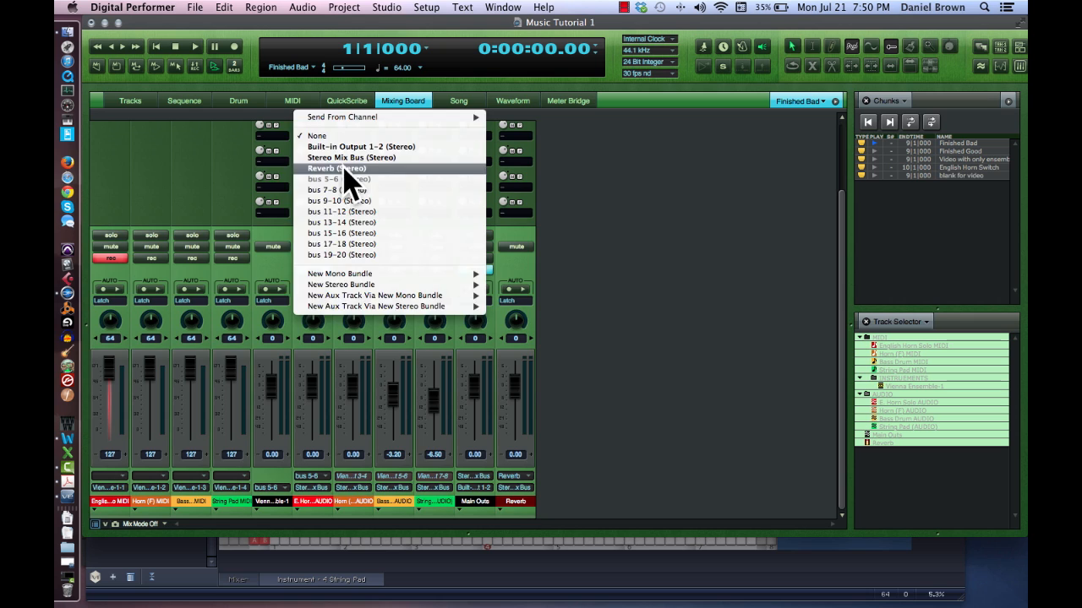
click(338, 168)
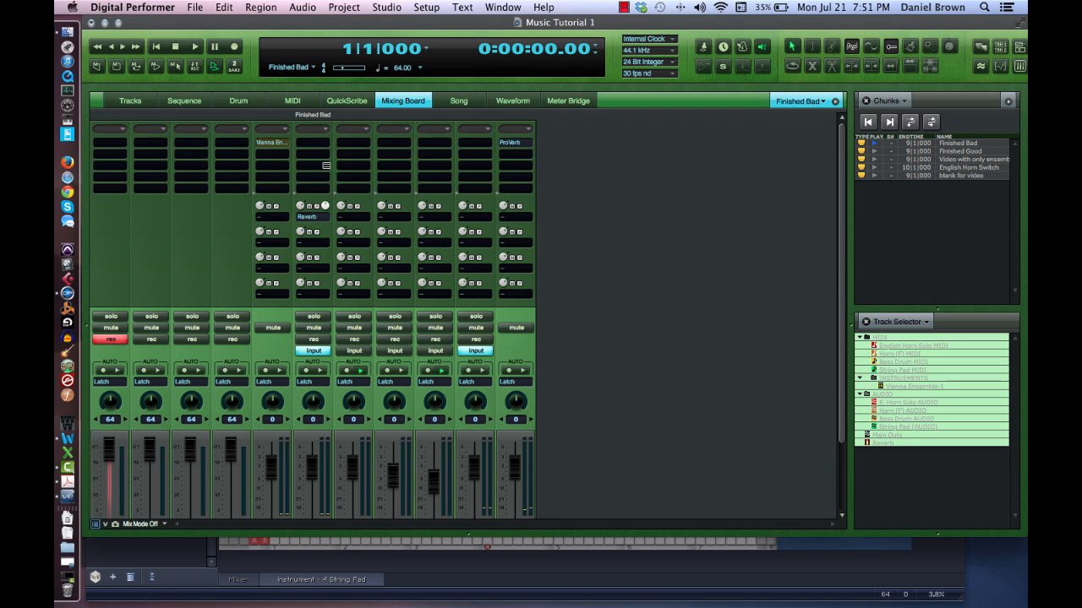
drag(260, 211, 260, 226)
key(shift+t)
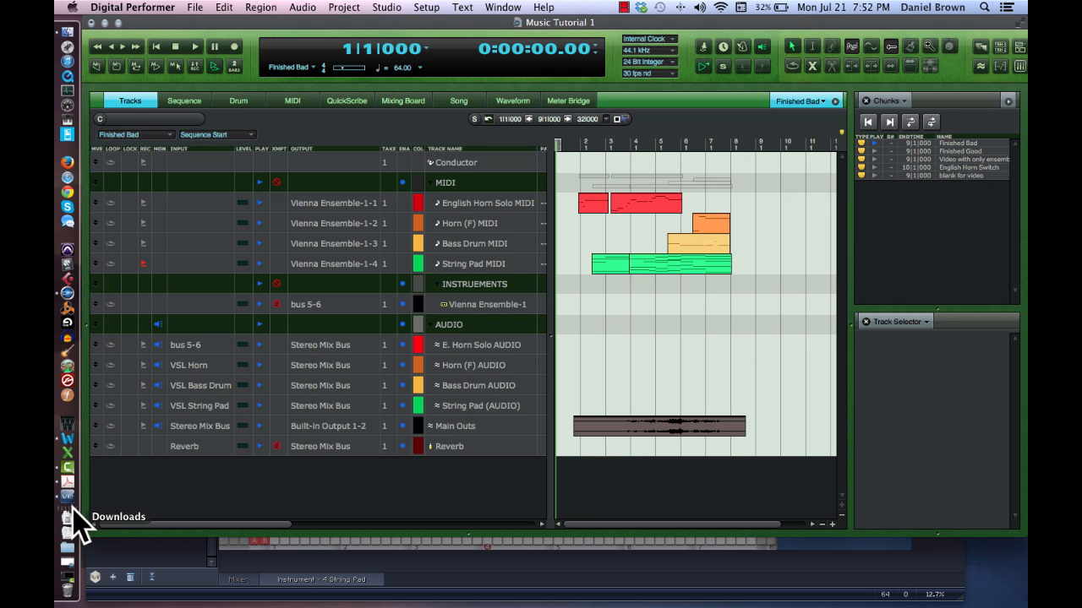
Switch to Vienna Ensemble, show the String Pad instrument's Advanced view, lower its volume and enable Vel.XF
click(68, 496)
click(885, 169)
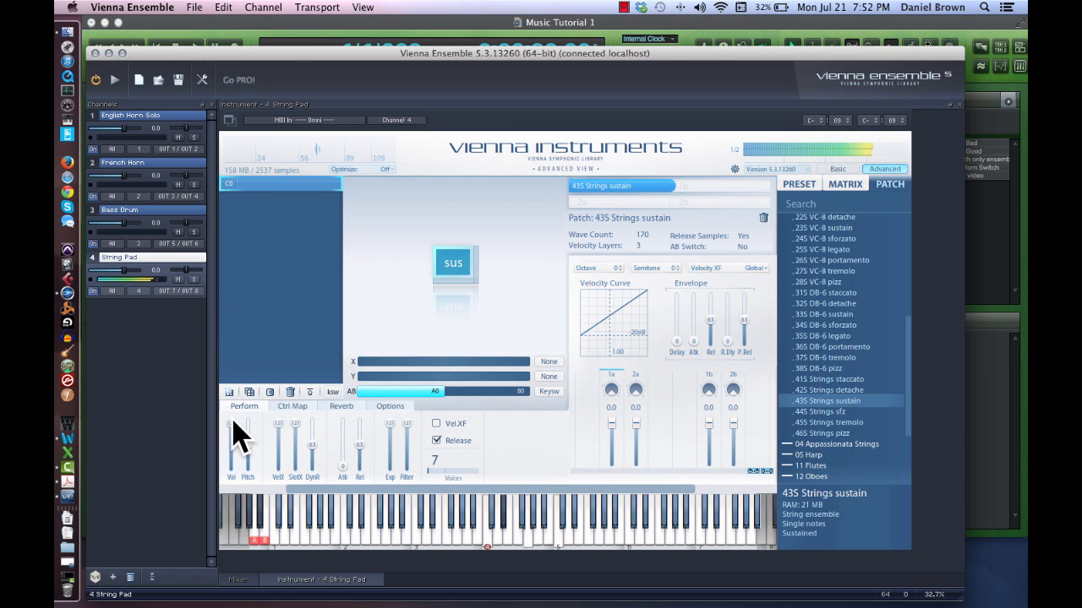
drag(229, 422, 229, 434)
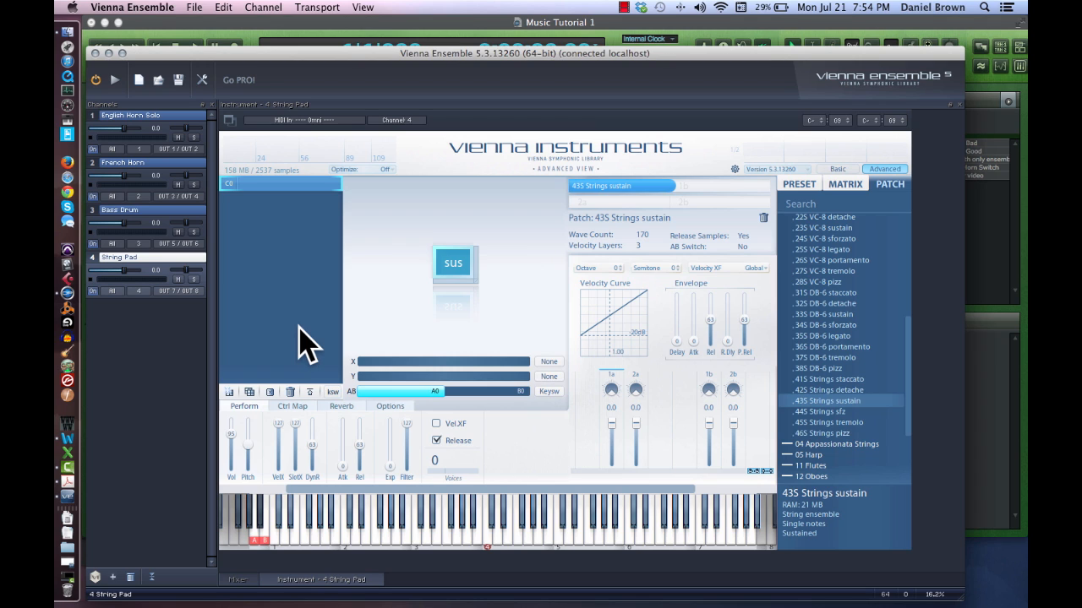
click(436, 425)
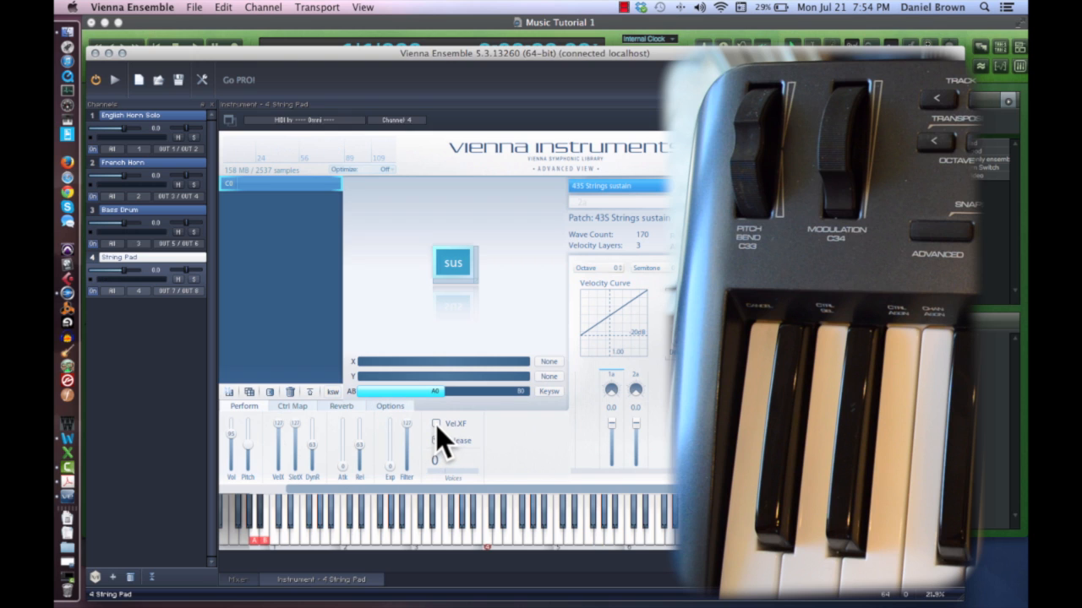
click(437, 423)
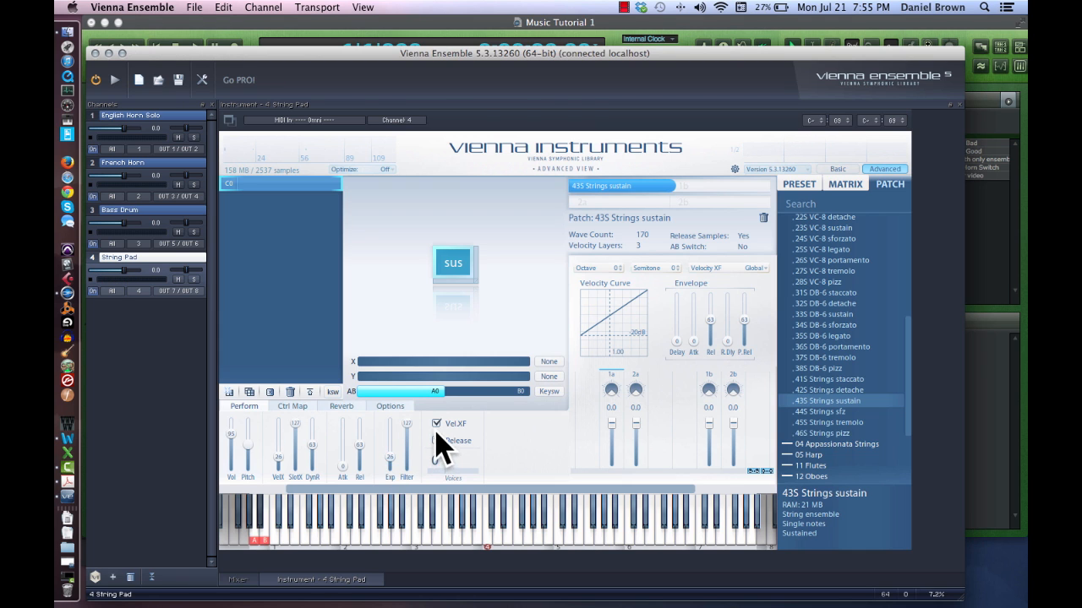
Switch to Digital Performer and insert 1 measure at the start of measure 1, continuing despite the SMPTE start time
key(super+Tab)
click(344, 7)
mouse_move(364, 75)
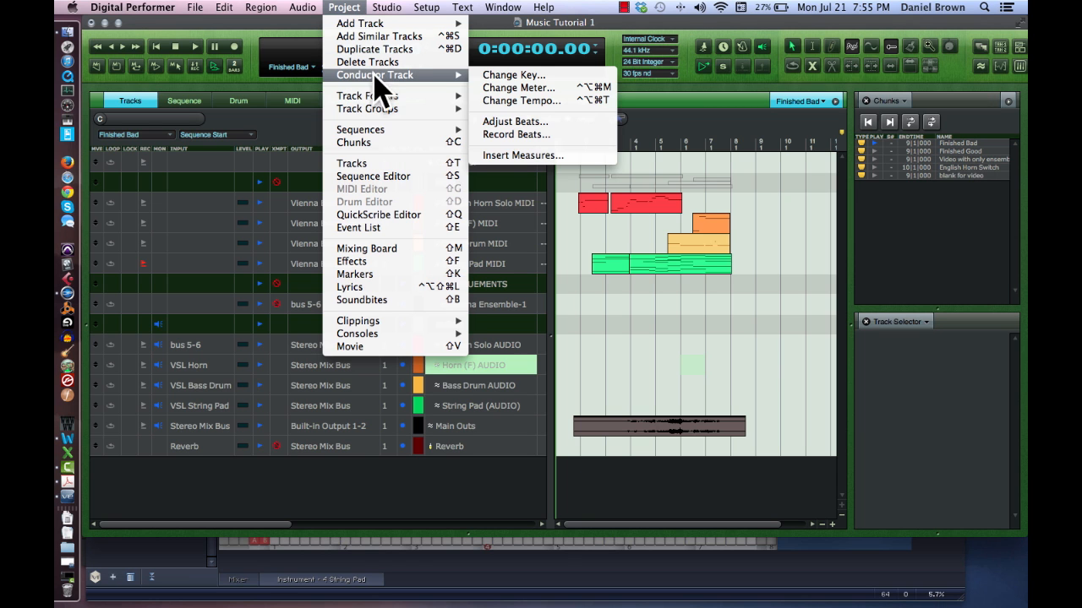
click(519, 155)
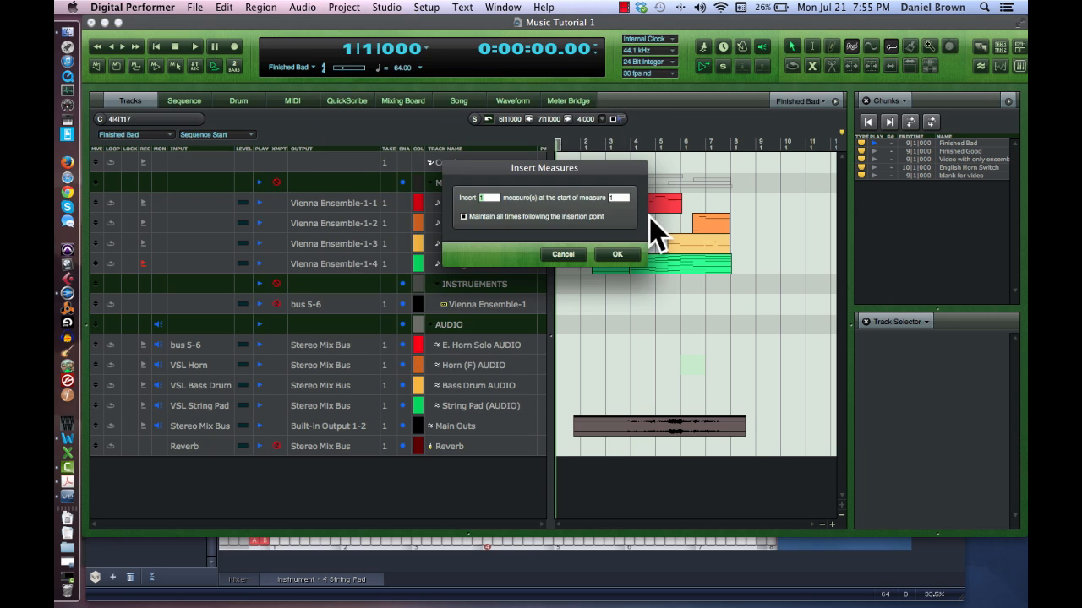
key(Return)
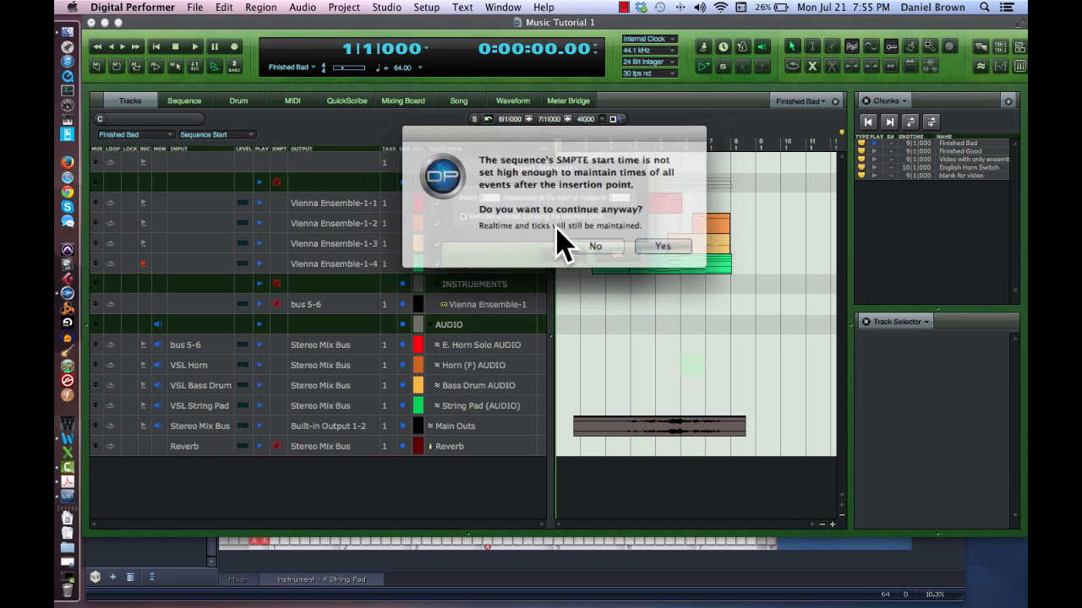
click(650, 248)
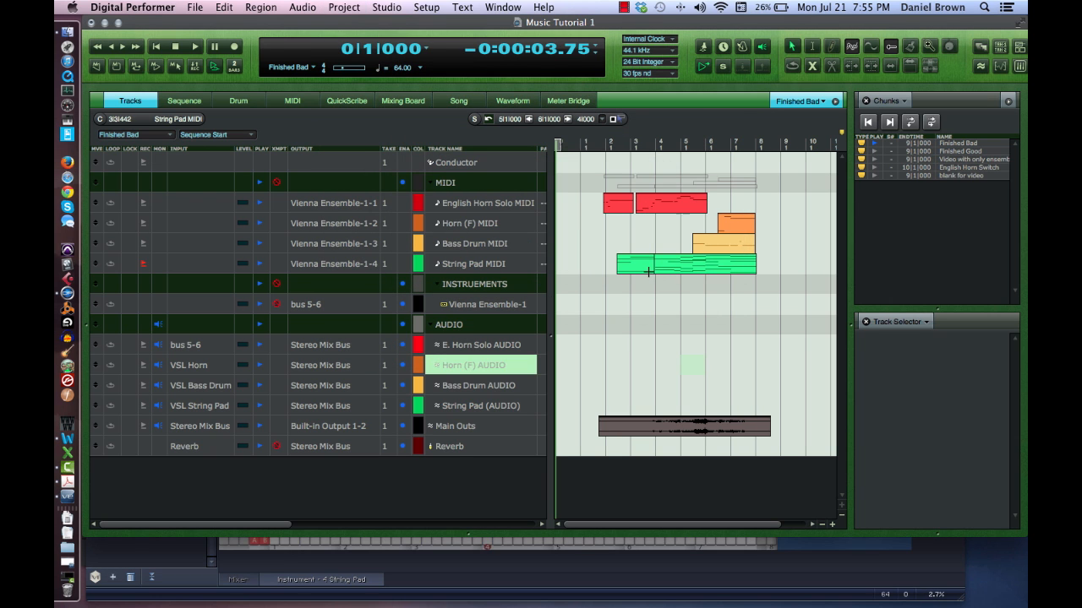
Record a short MIDI take on the String Pad MIDI track in the inserted measure and select the new region
key(KP_3)
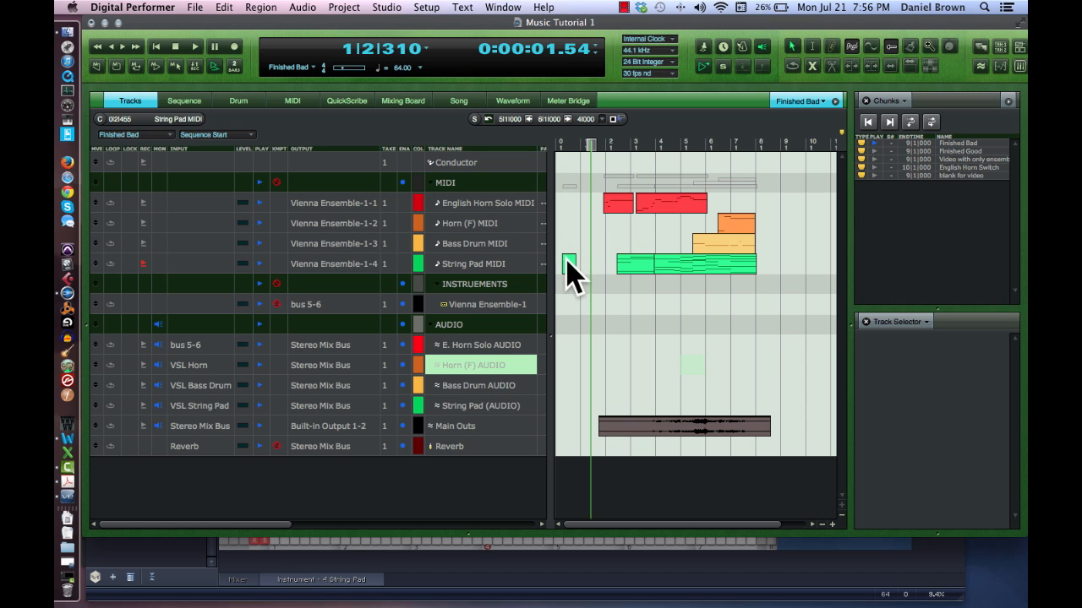
click(570, 269)
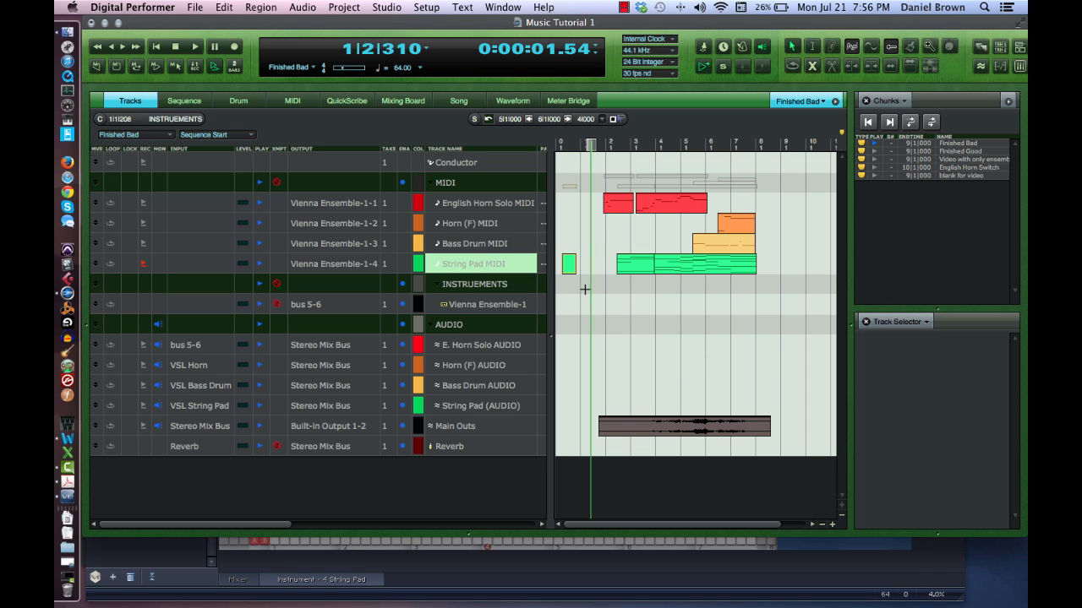